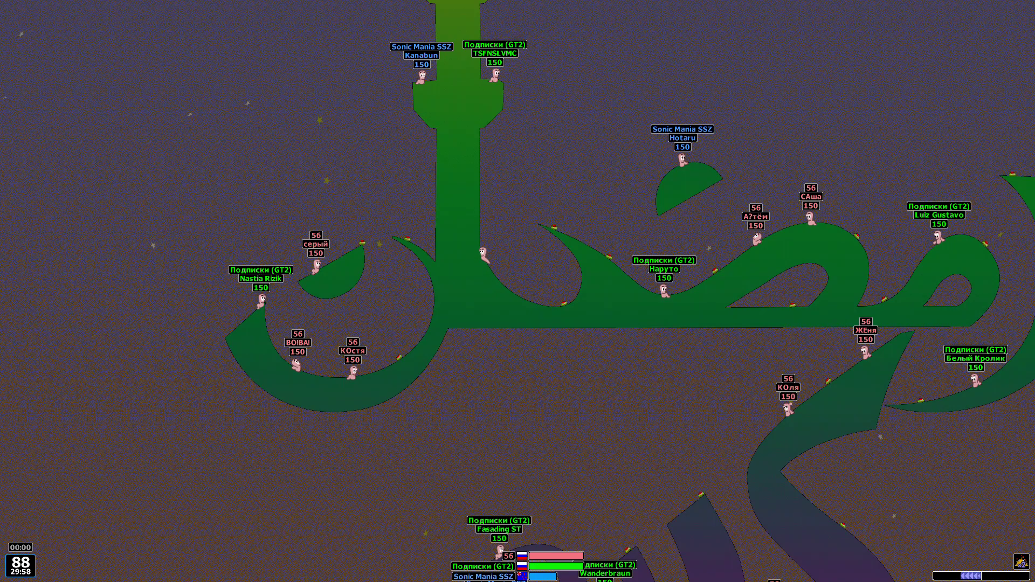
Arm the green team's worm with a grenade from the weapon panel
right_click(526, 221)
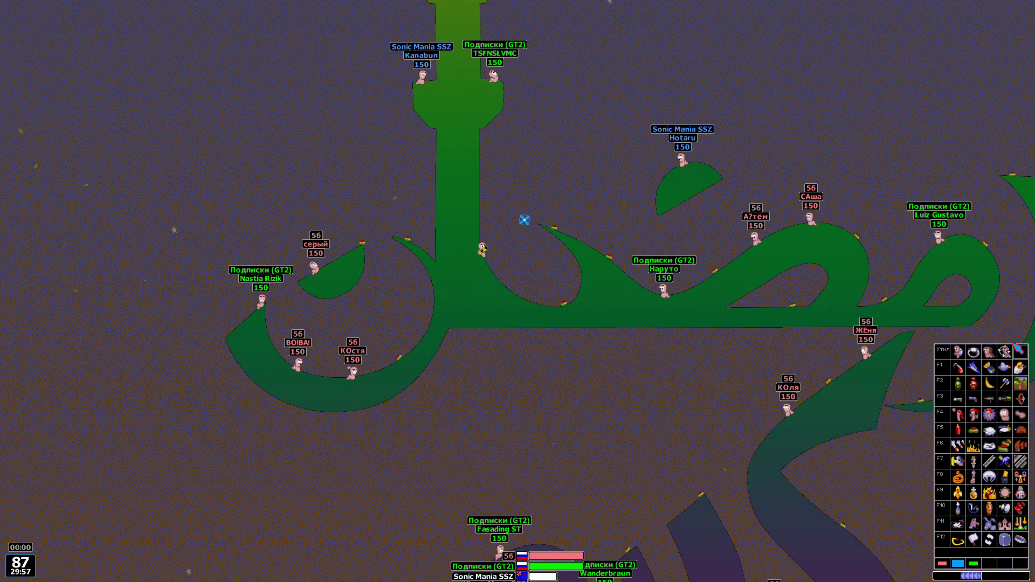
left_click(947, 387)
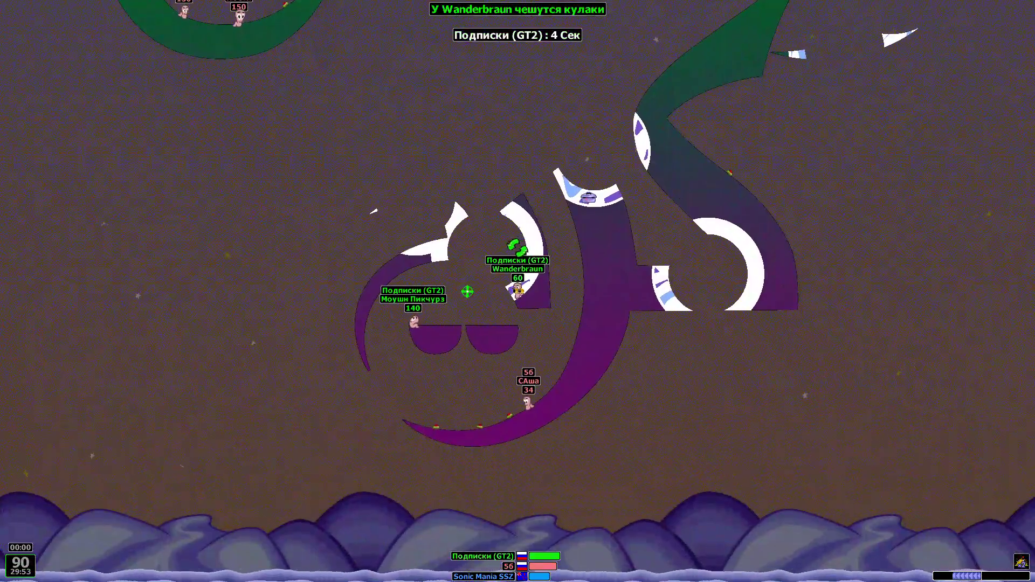
Open, close and reopen the weapon panel while the green turn passes to blue
right_click(518, 291)
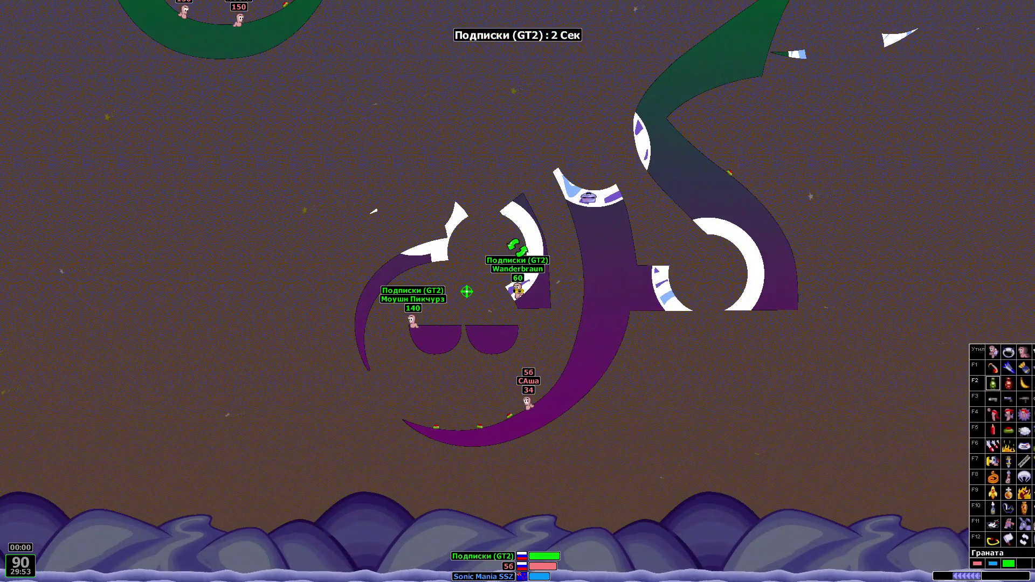
key("Tab")
right_click(518, 291)
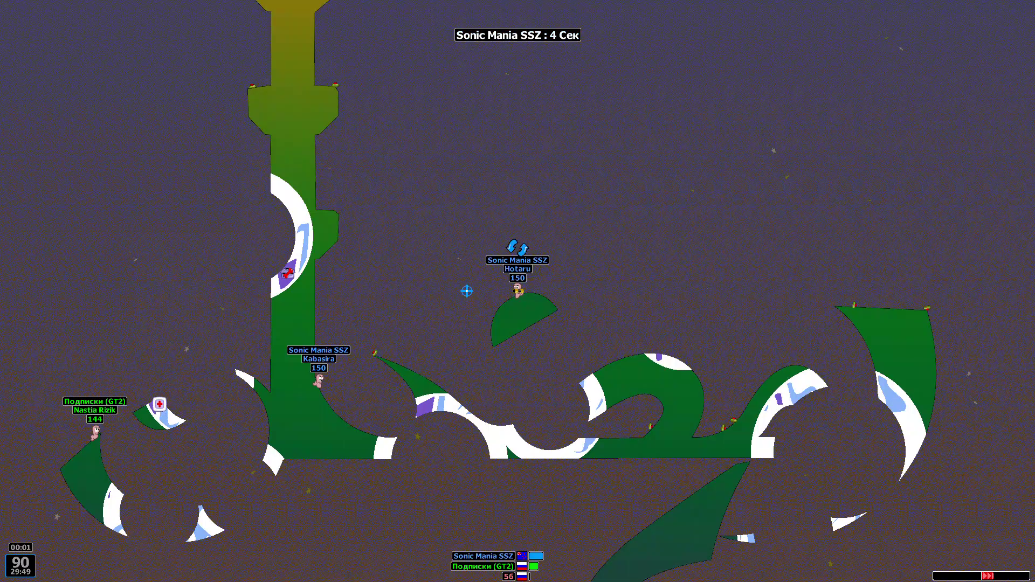
Pick Airstrike, swap to Dynamite, and fire a charged shot straight upward
right_click(992, 398)
left_click(957, 444)
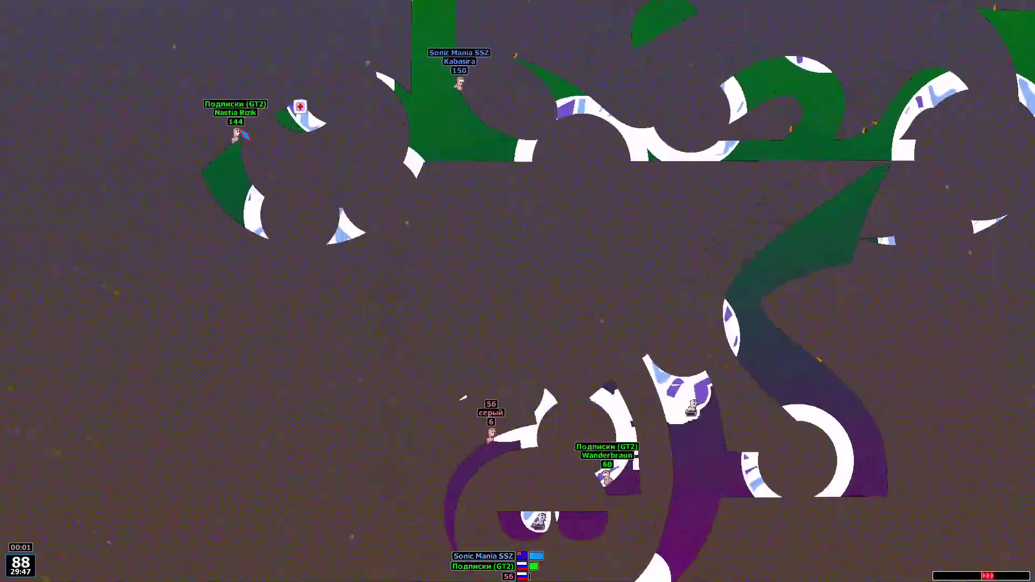
right_click(601, 341)
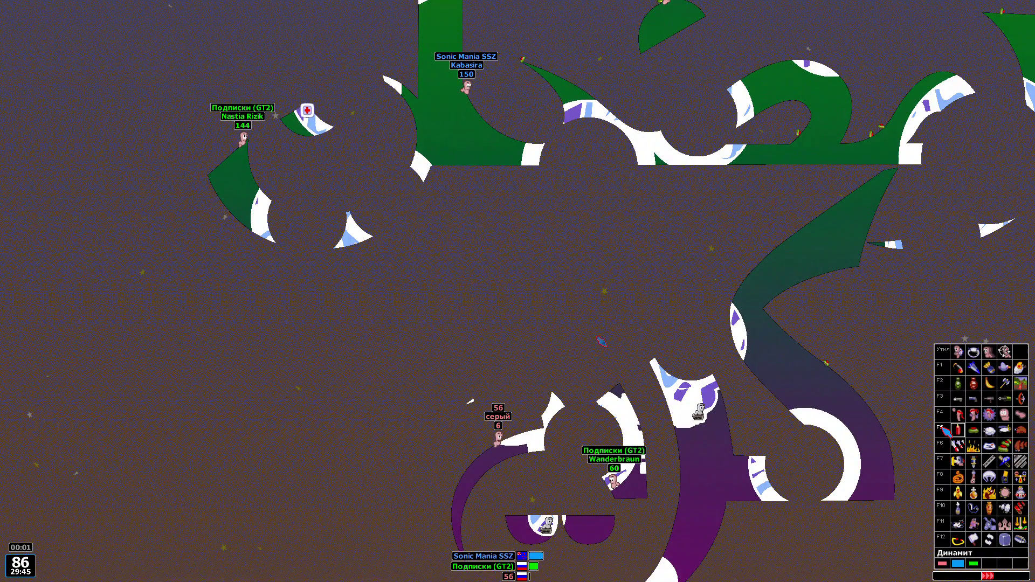
left_click(947, 430)
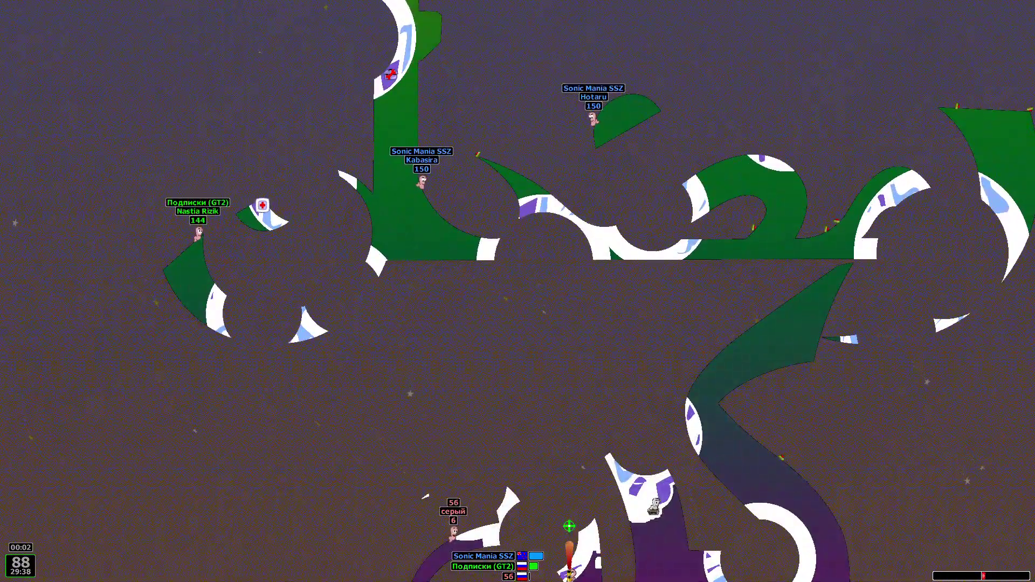
key("space")
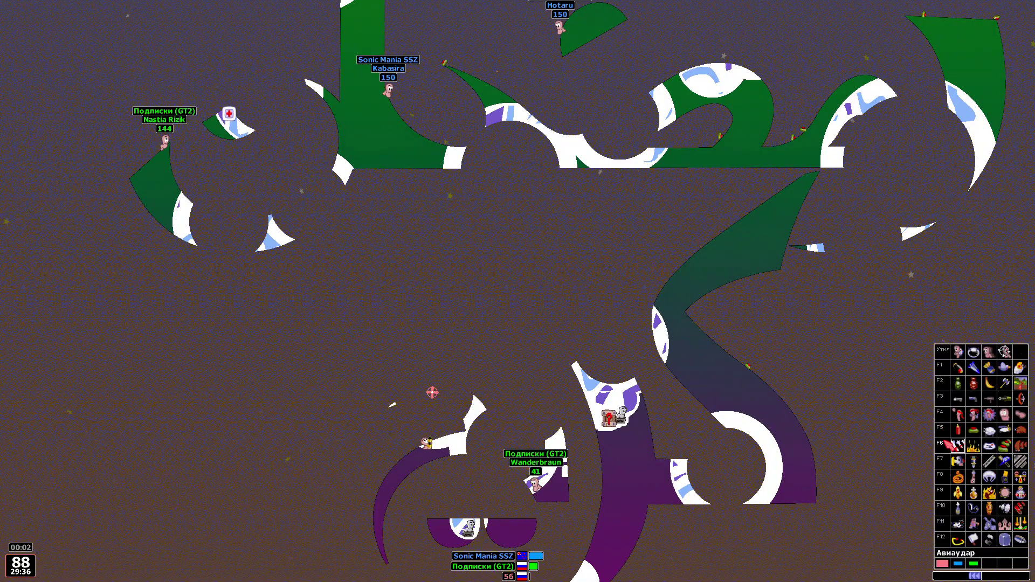
Arm the tower worm with a grenade and throw it
left_click(958, 383)
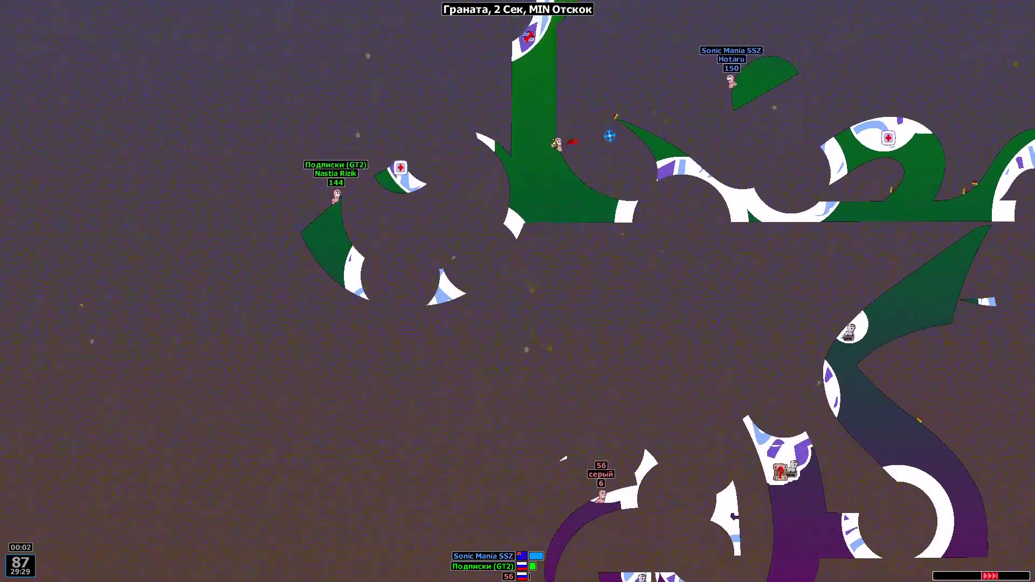
key("space")
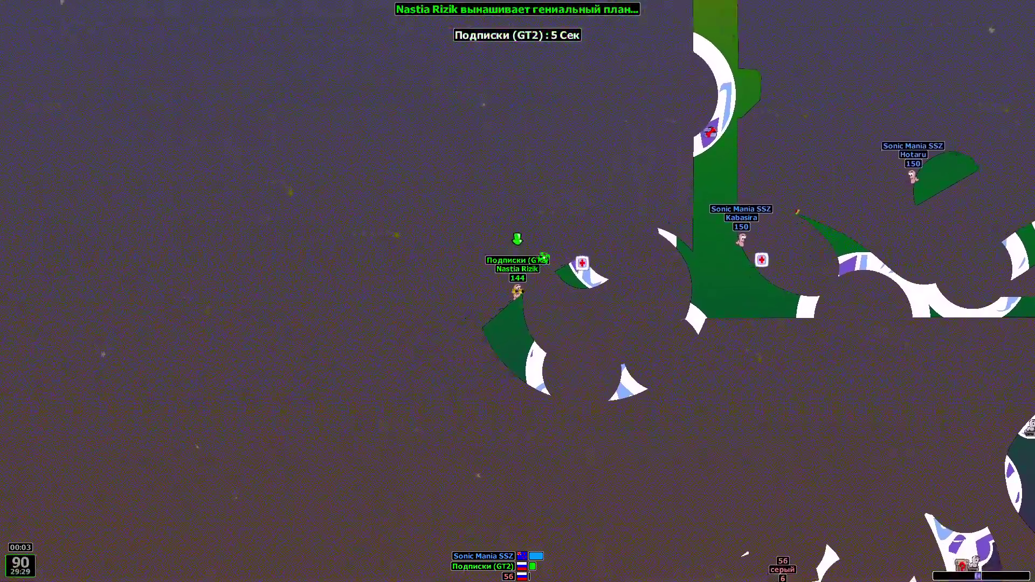
Equip the ninja rope and climb up beside the tower
right_click(938, 411)
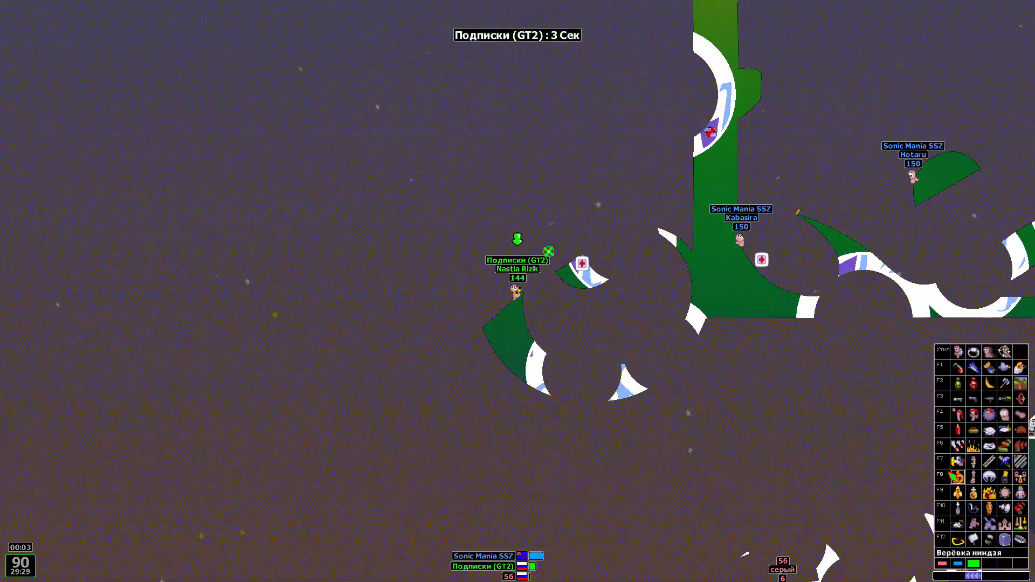
left_click(957, 476)
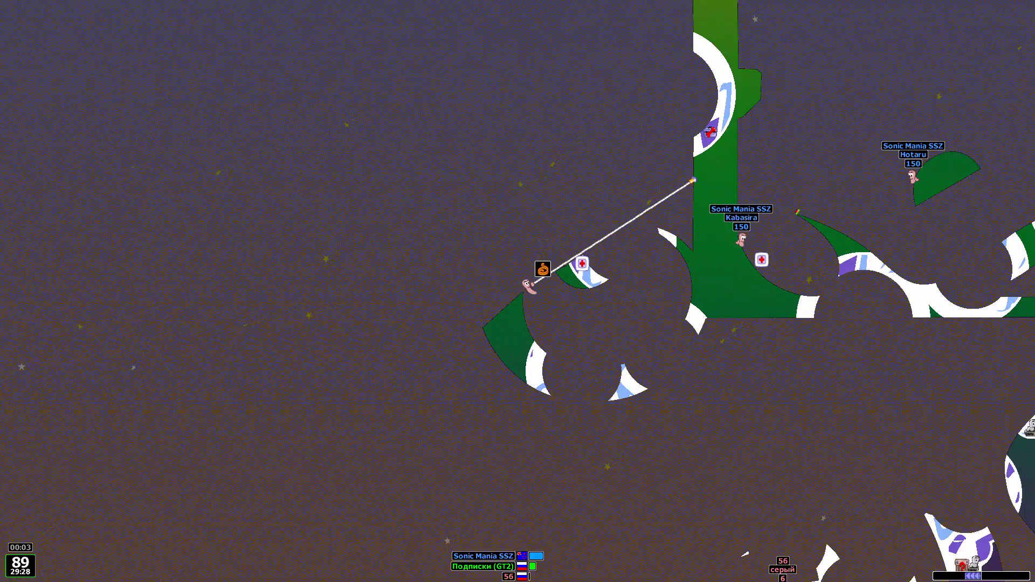
key("Up")
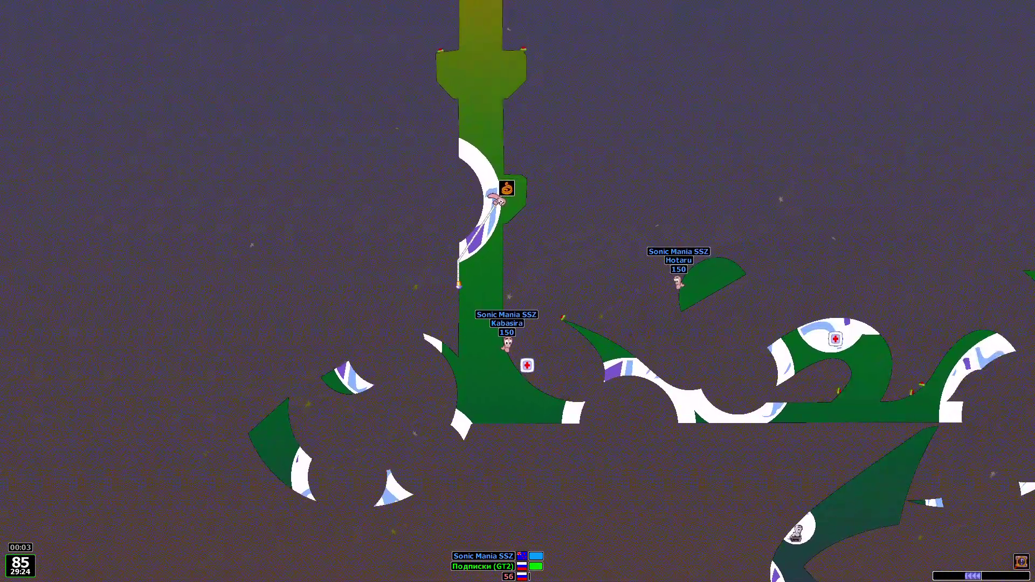
Switch to the shotgun and shoot the blue worm below the tower
right_click(941, 453)
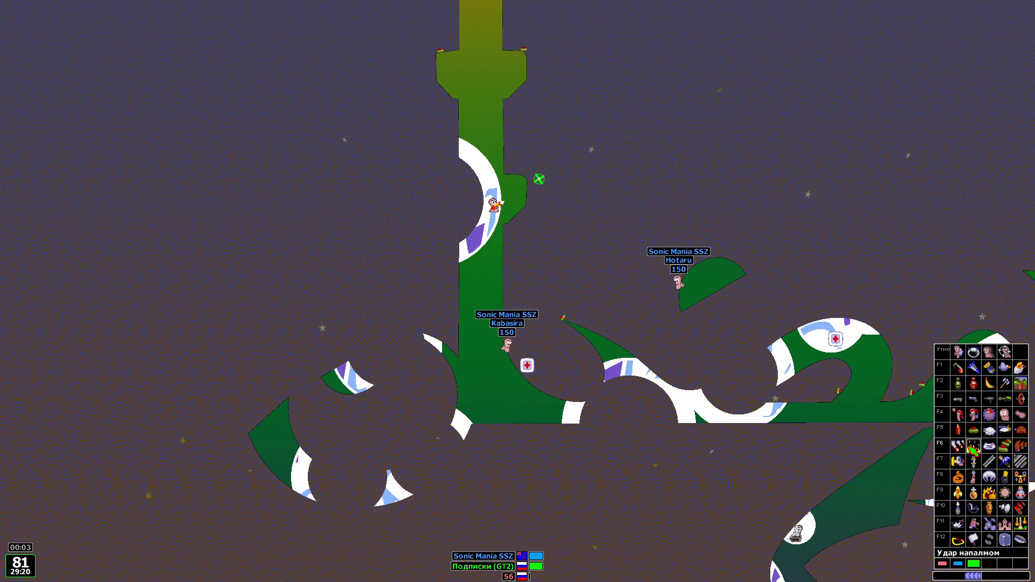
left_click(942, 402)
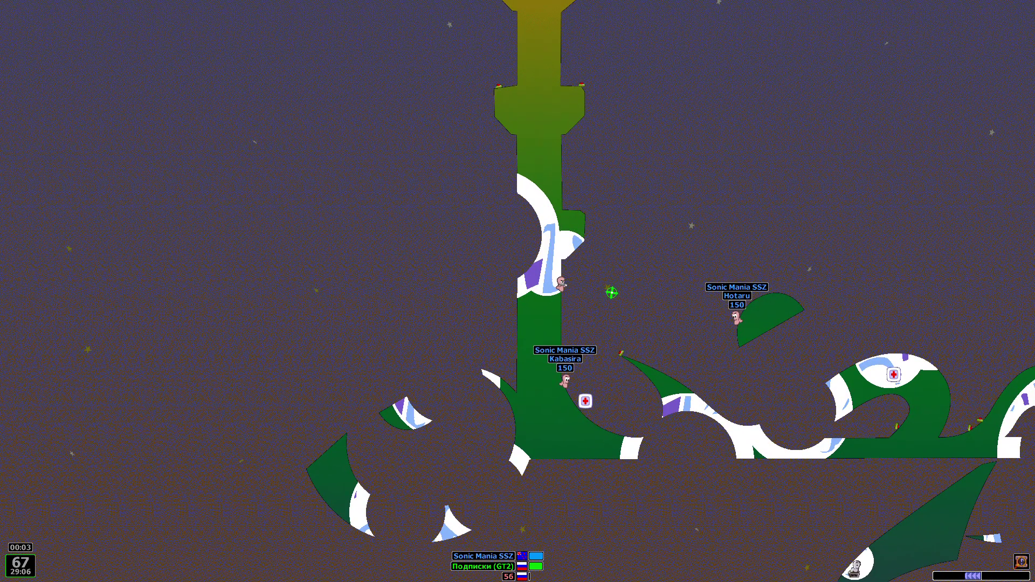
key("space")
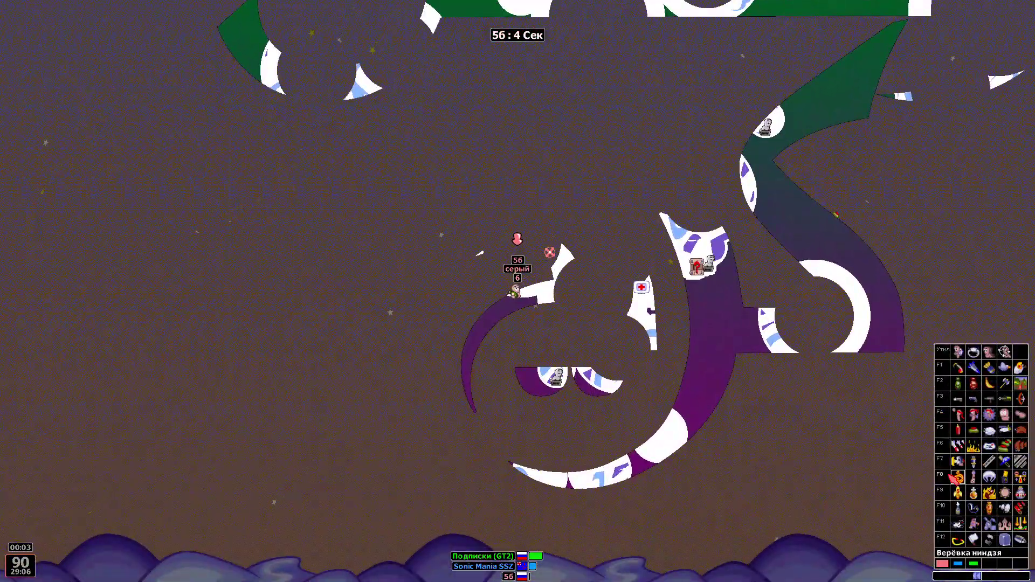
Switch from ninja rope to a one-second grenade and throw it into the purple letter
left_click(944, 476)
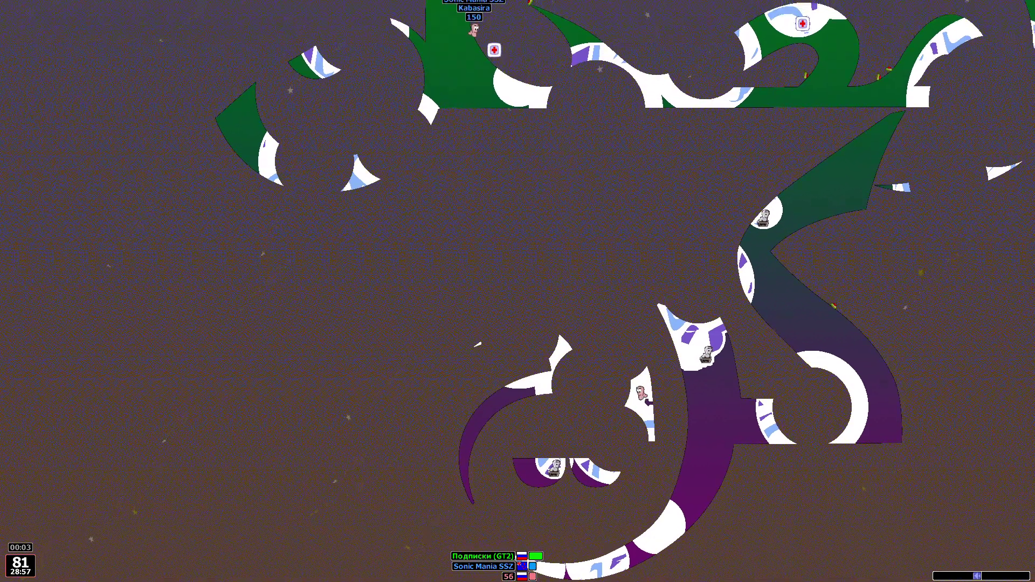
right_click(940, 414)
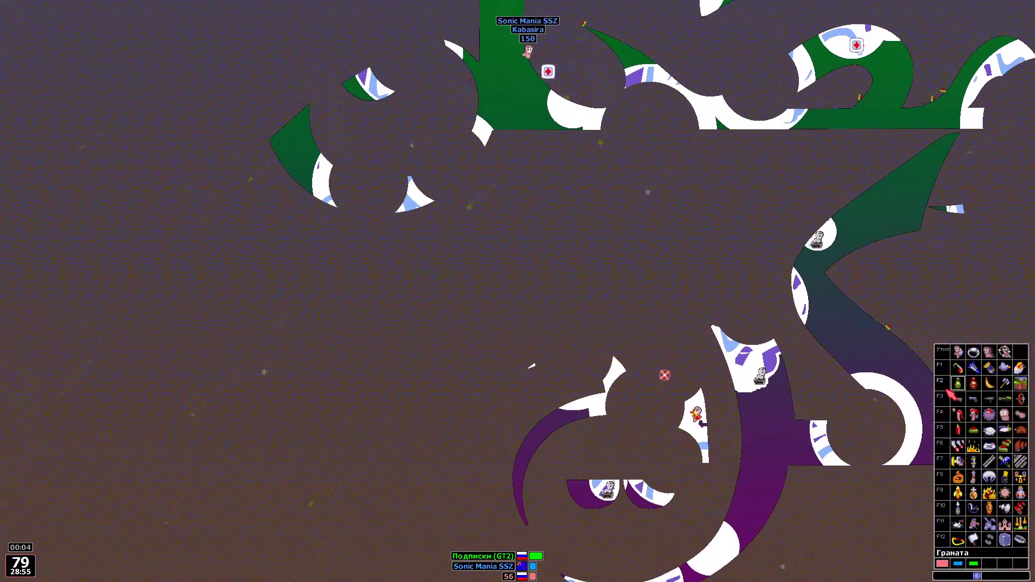
left_click(952, 390)
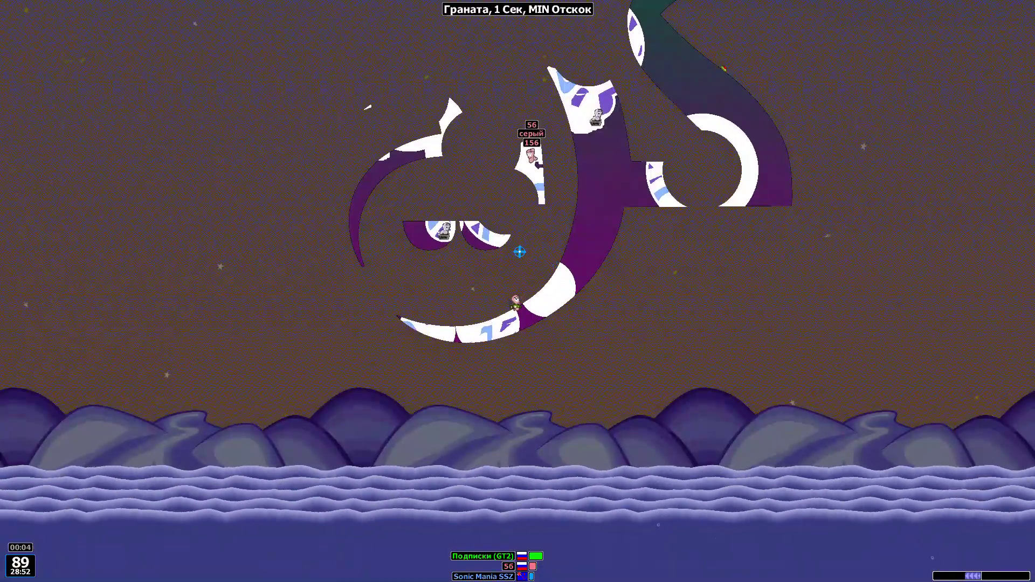
key("space")
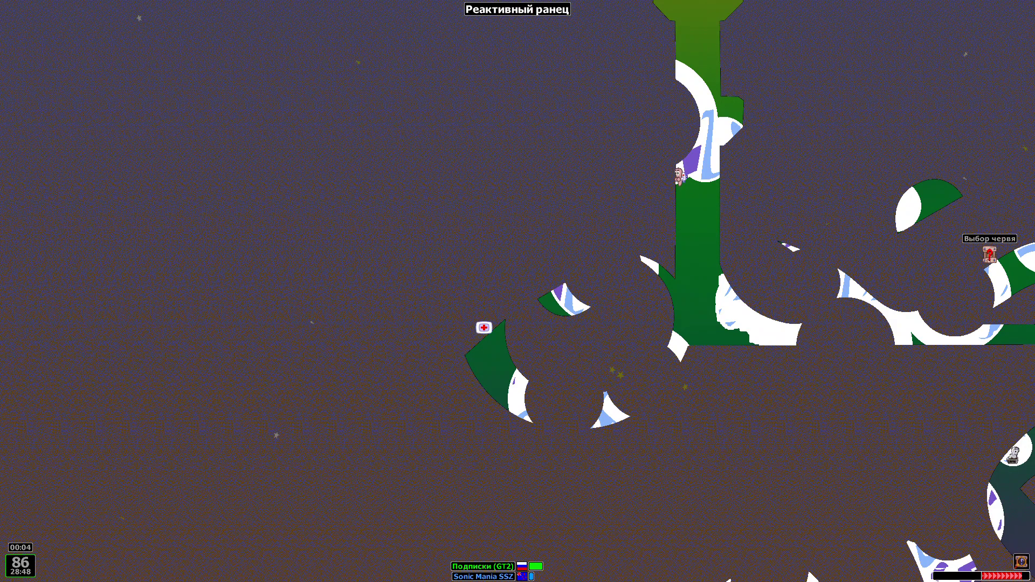
Steer the jet pack across the map down onto the purple letter
key("Left")
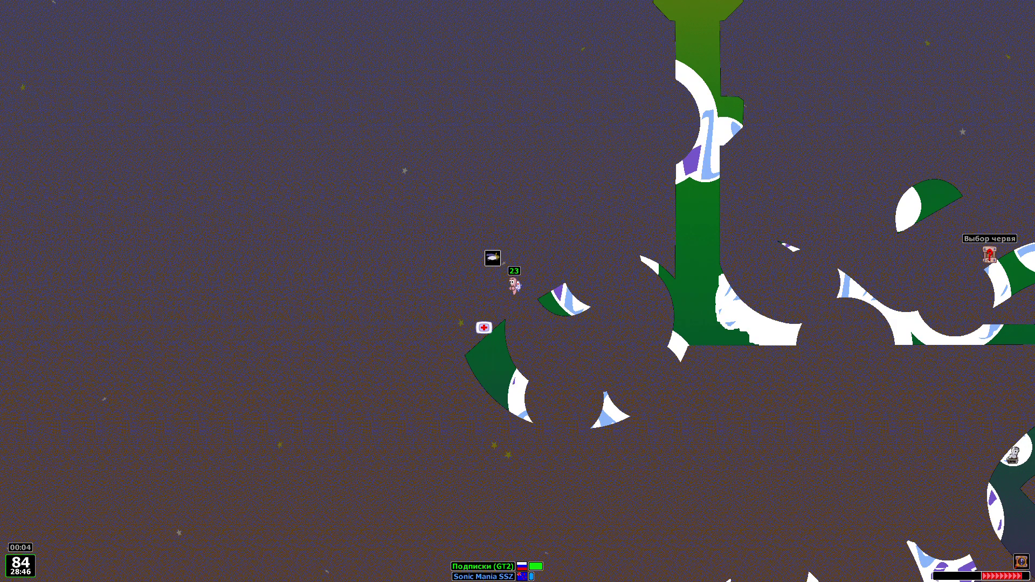
key("Up")
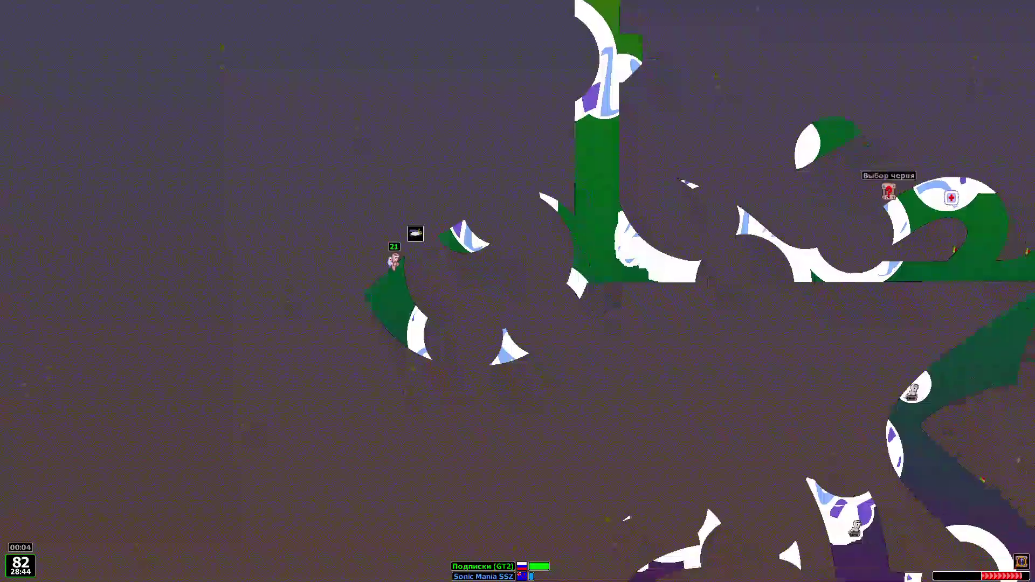
key("Right")
key("Right")
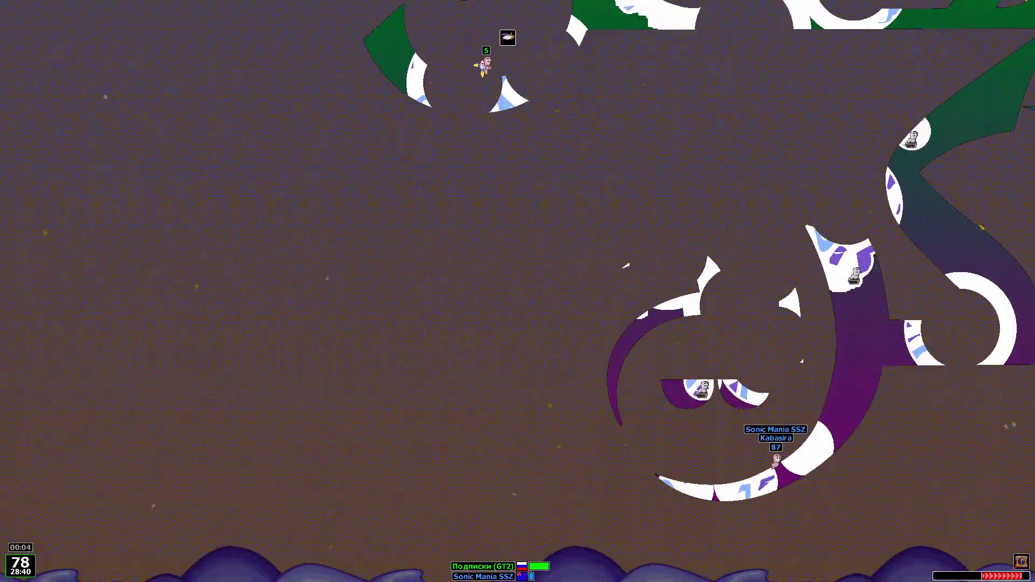
key("Right")
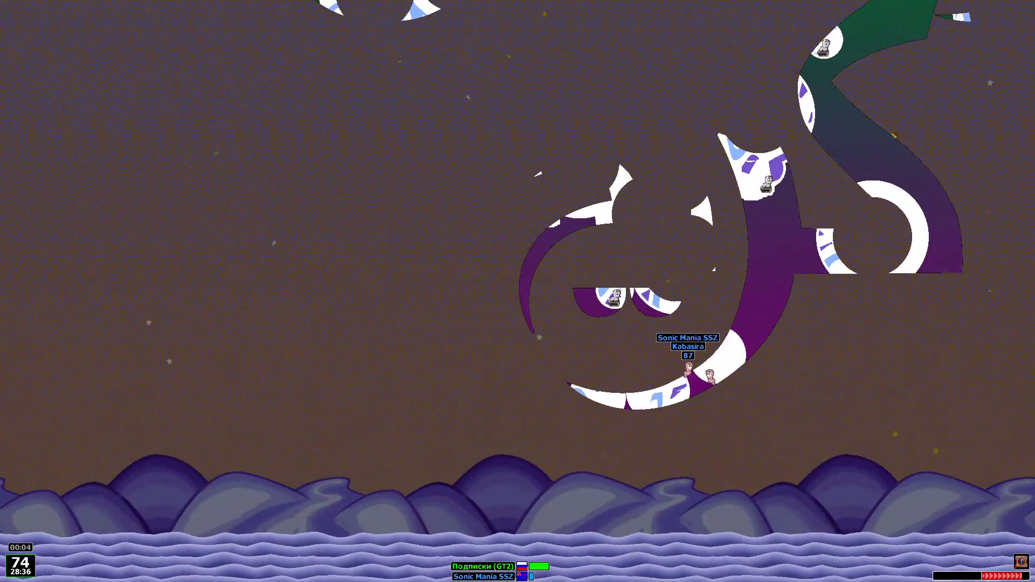
Choose the Prod attack and walk the worm left down the slope
right_click(517, 291)
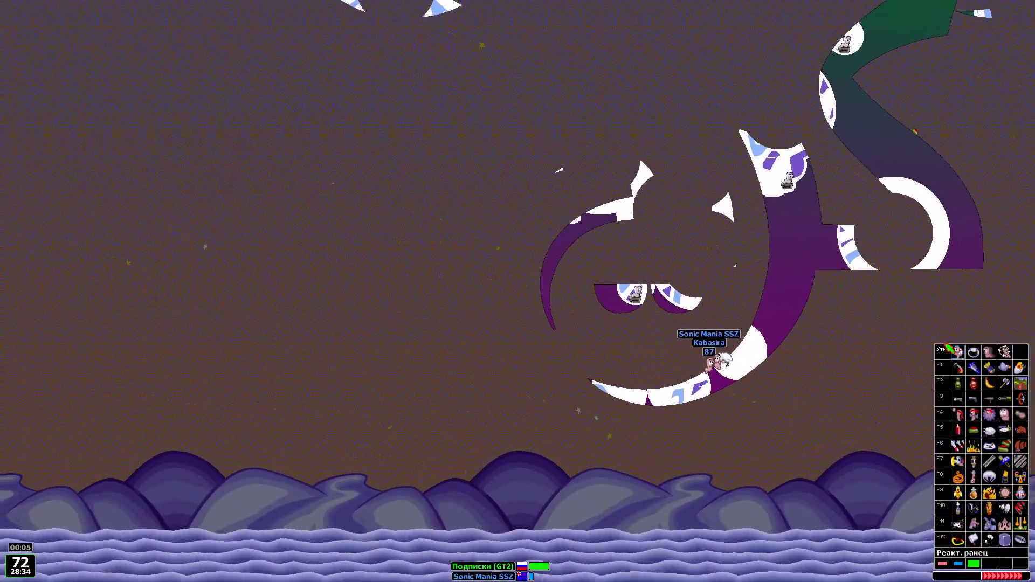
key("F4")
key("F4")
key("F4")
key("Left")
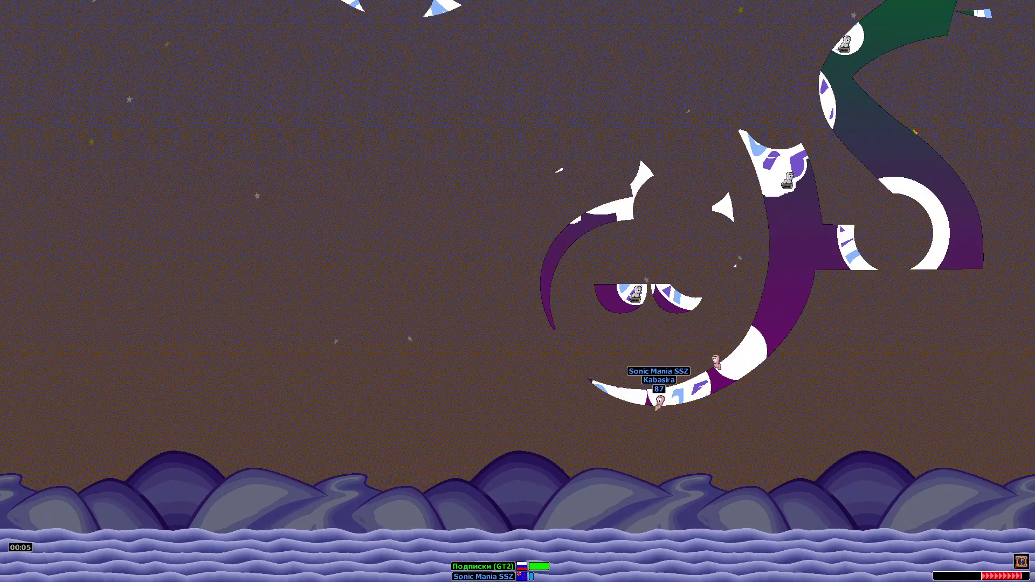